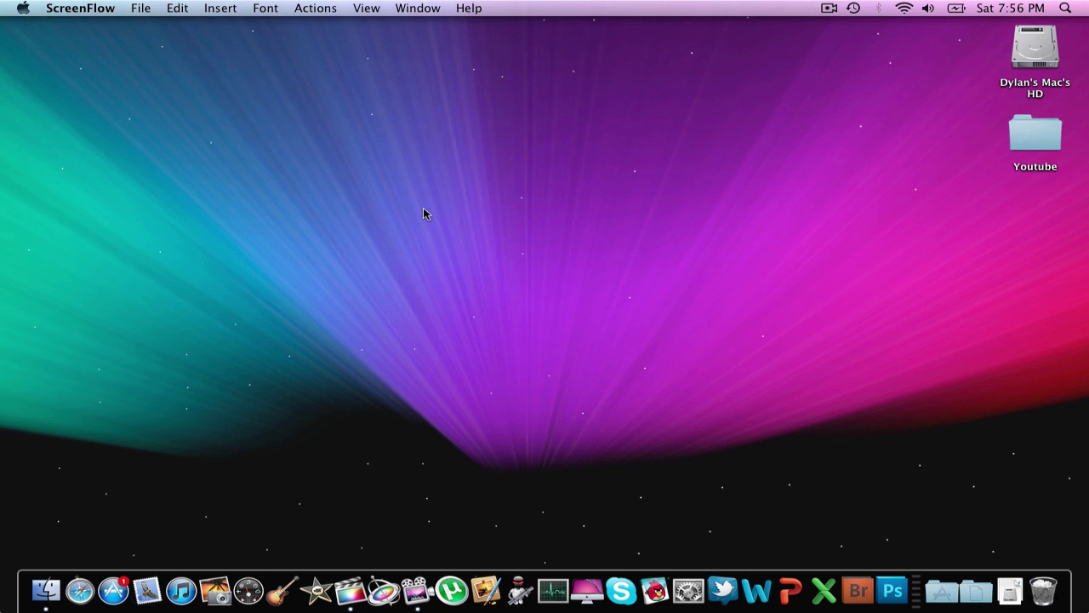
# Step: Launch Final Cut Pro from the Dock
pyautogui.click(338, 594)
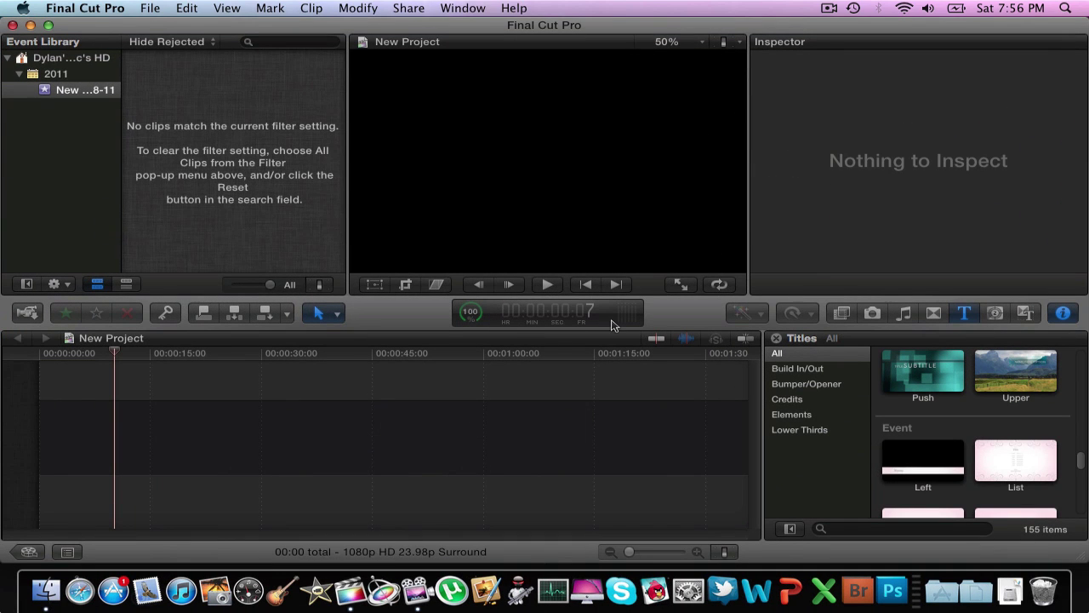
pyautogui.click(974, 314)
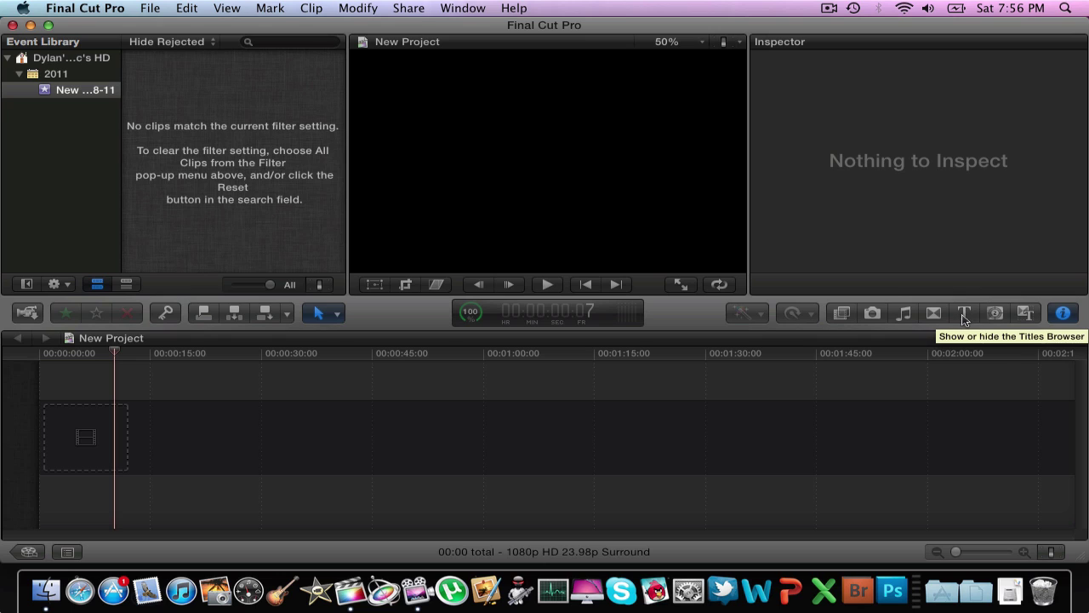
pyautogui.click(964, 314)
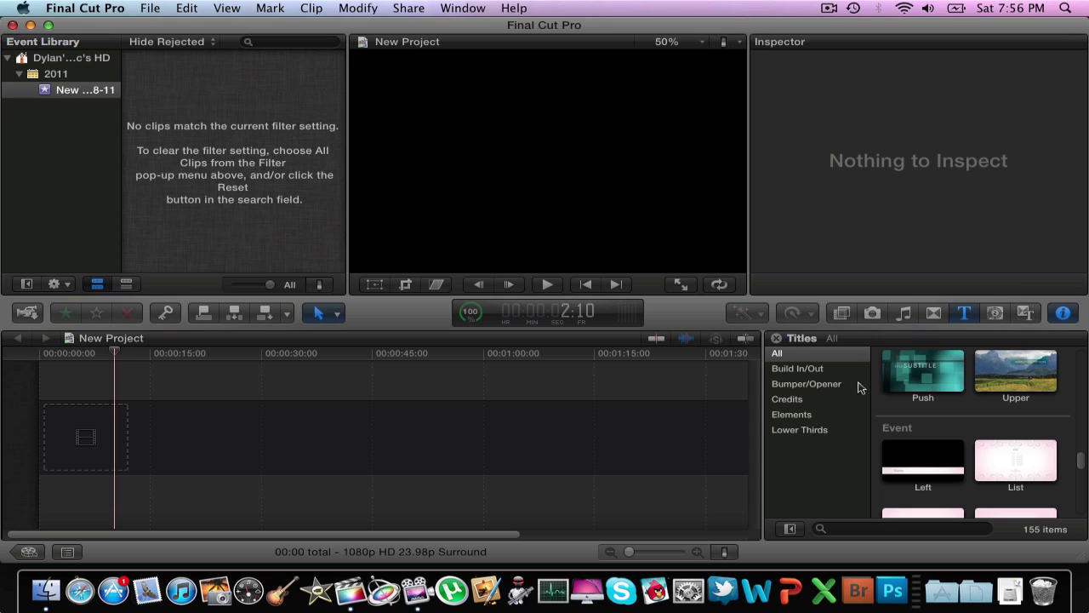
pyautogui.scroll(3, 931, 371)
pyautogui.scroll(-1, 932, 374)
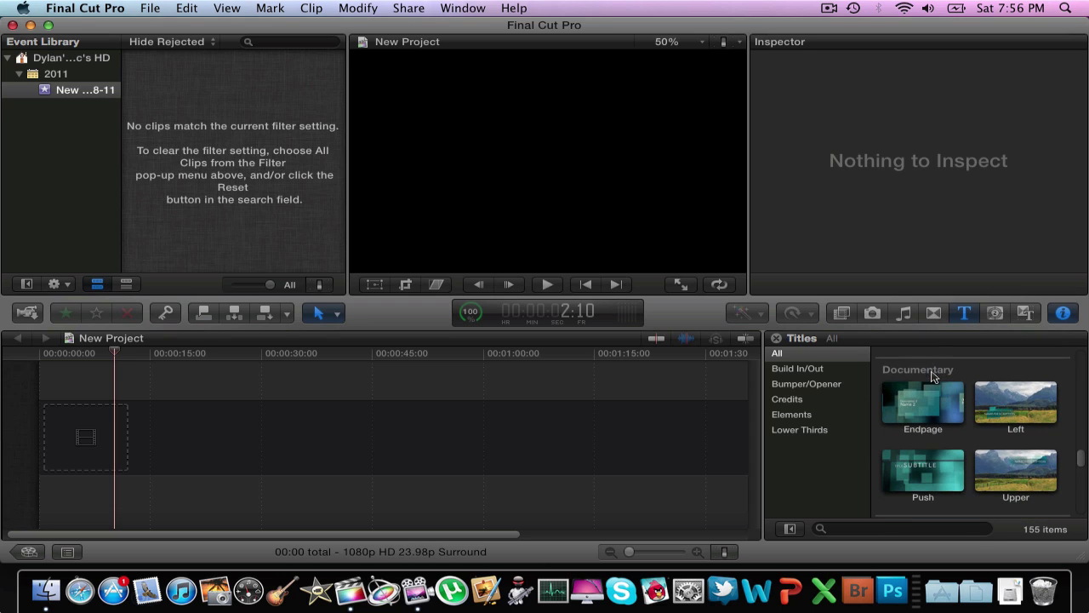
pyautogui.scroll(-2, 919, 400)
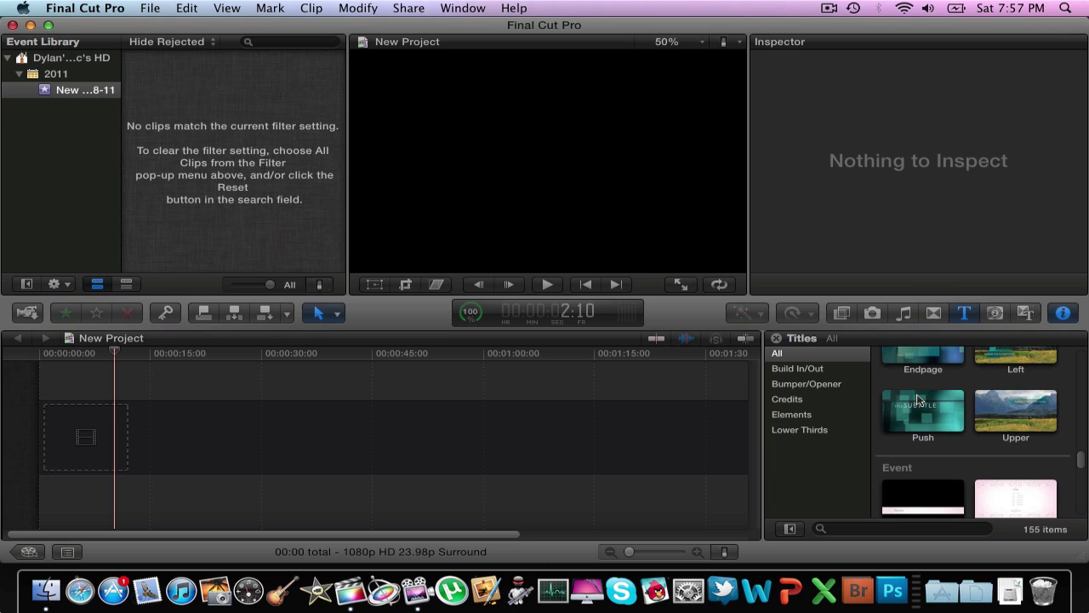
# Step: Add the Push title at the timeline start with 1080p HD 23.98p properties and preview it
pyautogui.moveTo(910, 415); pyautogui.dragTo(47, 439)
pyautogui.click(844, 134)
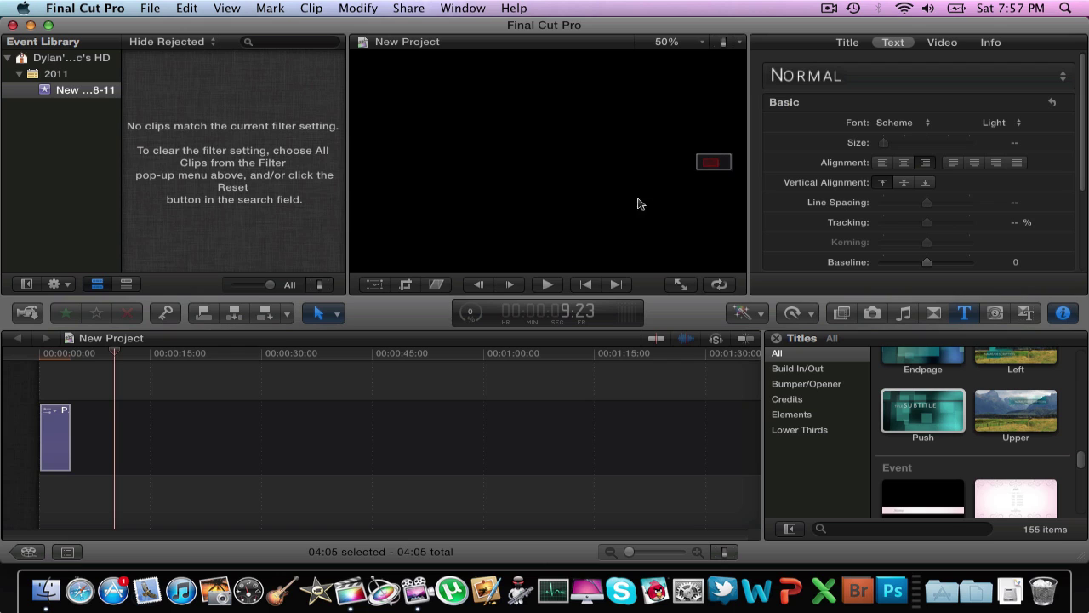
pyautogui.click(52, 435)
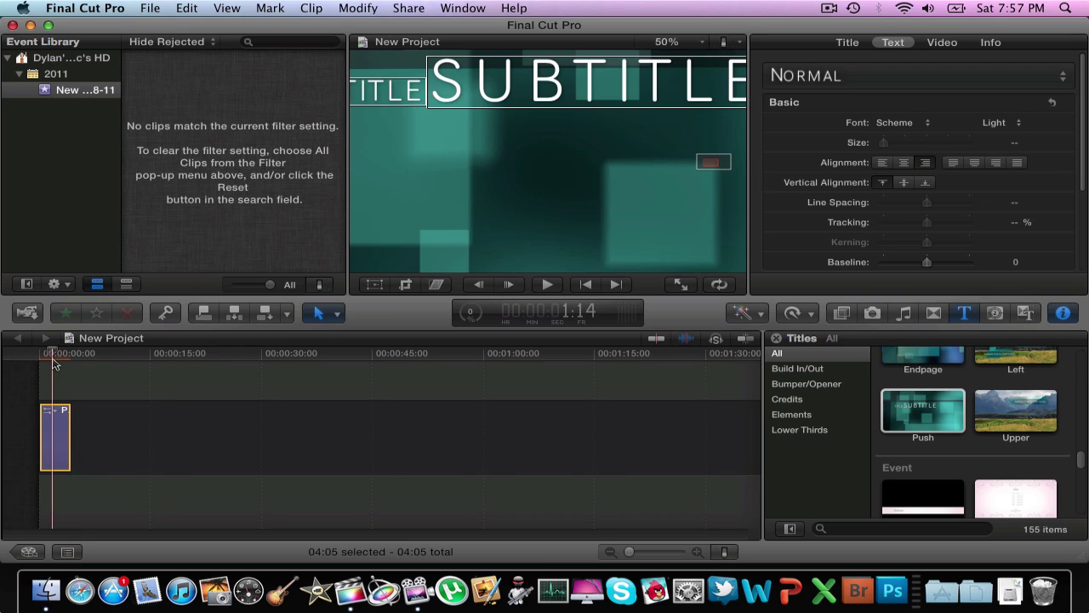
pyautogui.click(40, 354)
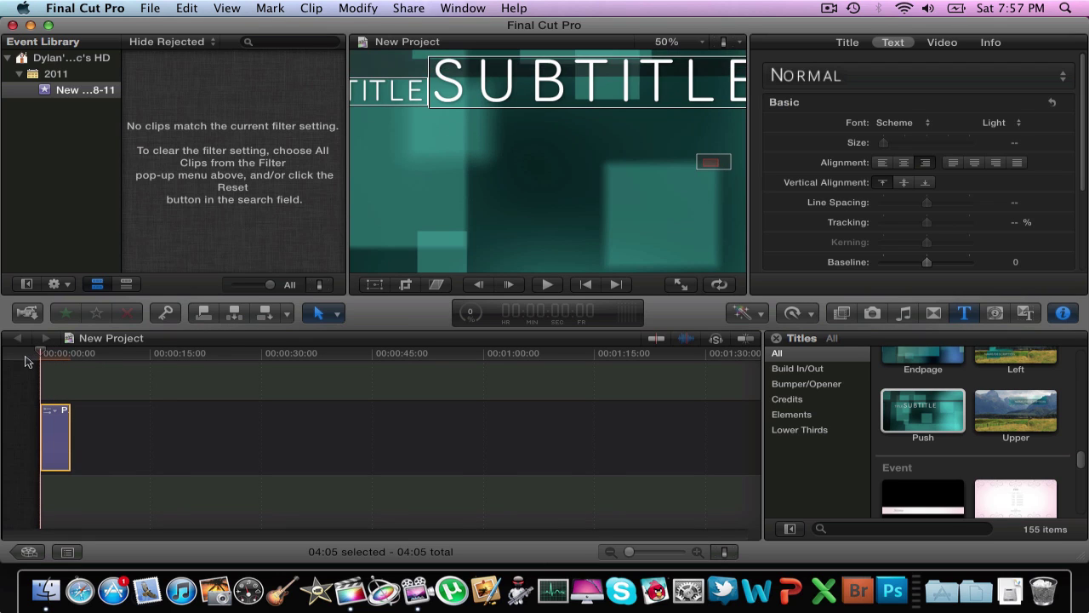
pyautogui.press('space')
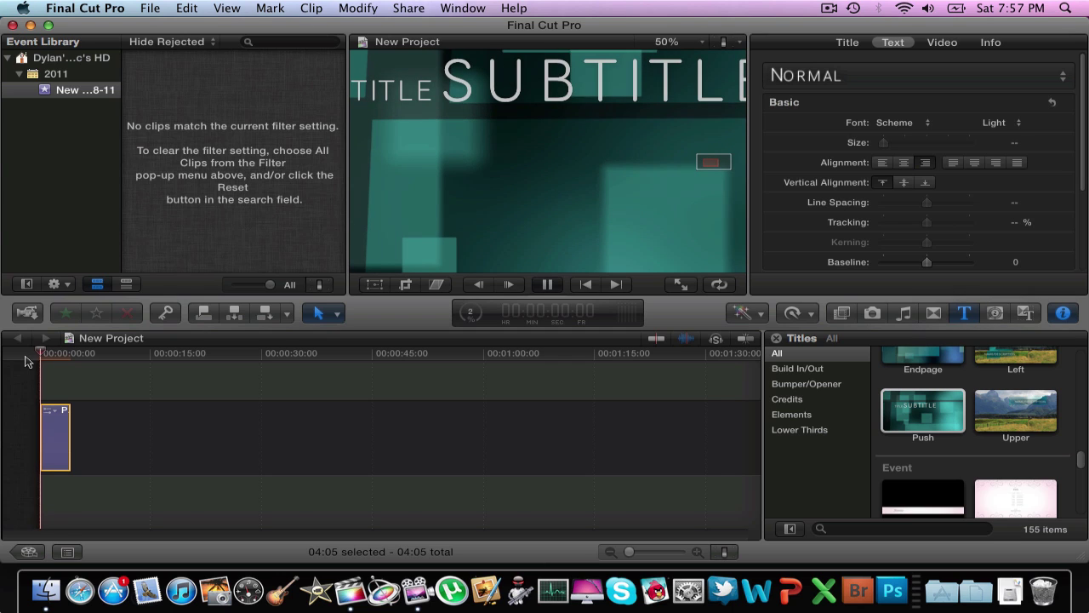
pyautogui.press('space')
# Step: Replace the SUBTITLE placeholder in the viewer with a custom channel name
pyautogui.click(479, 92)
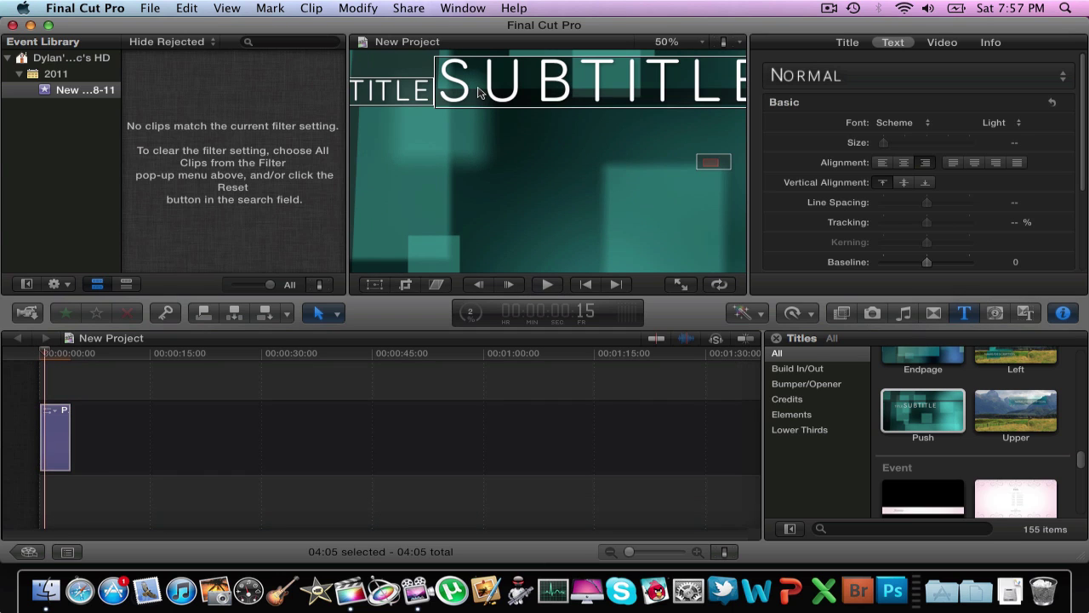
pyautogui.doubleClick(530, 86)
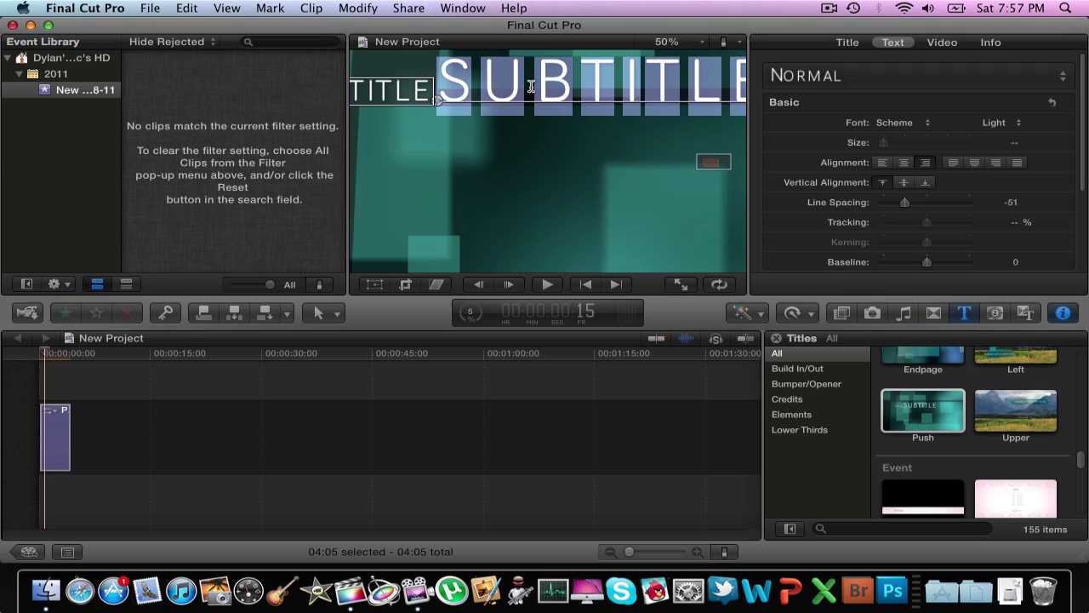
pyautogui.press('BackSpace')
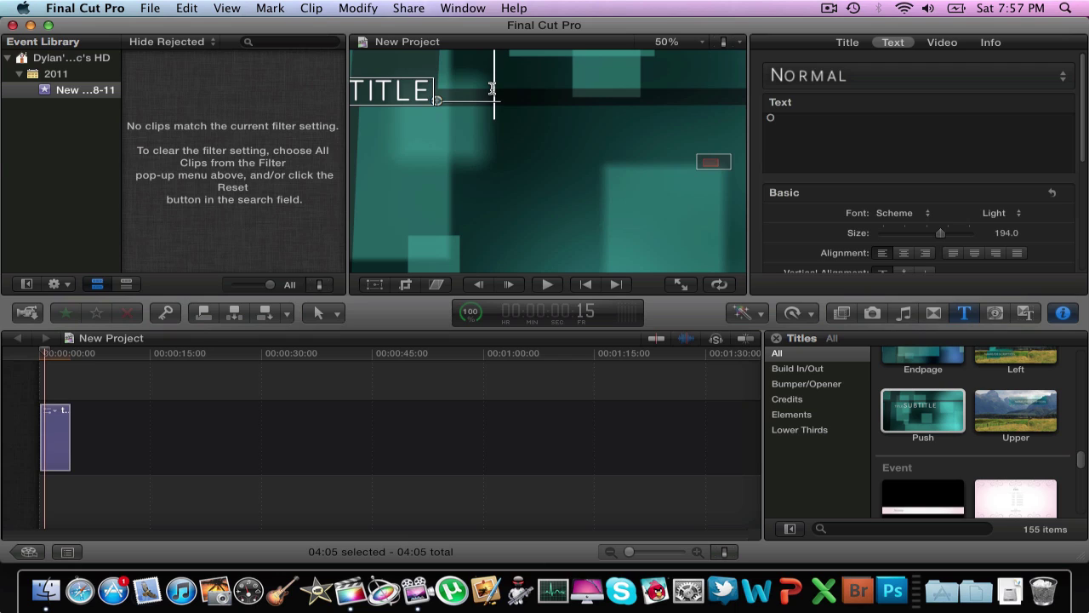
pyautogui.write('s')
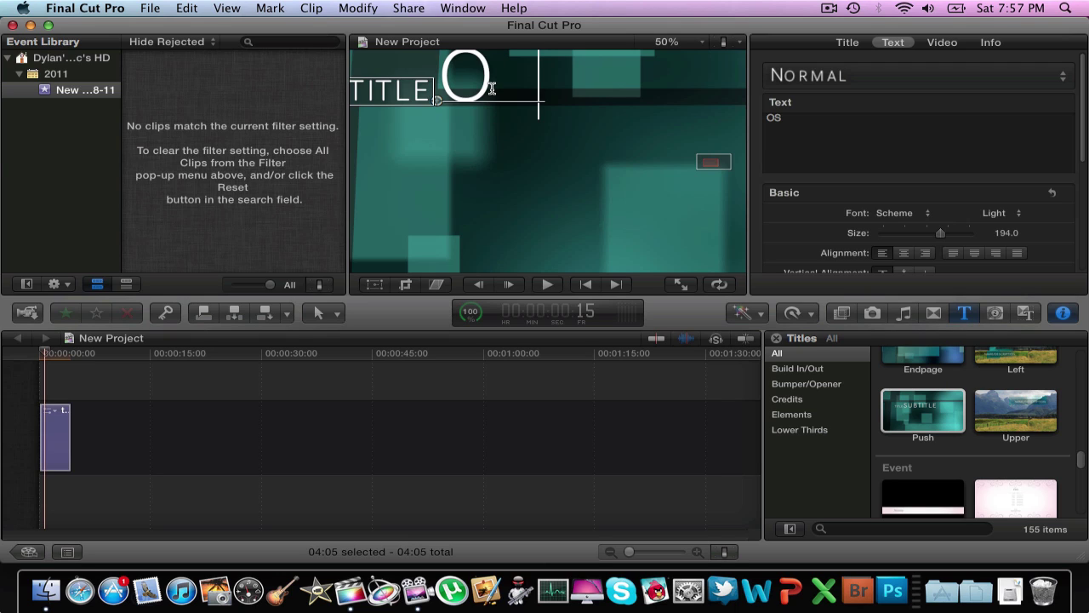
pyautogui.write('Dylan')
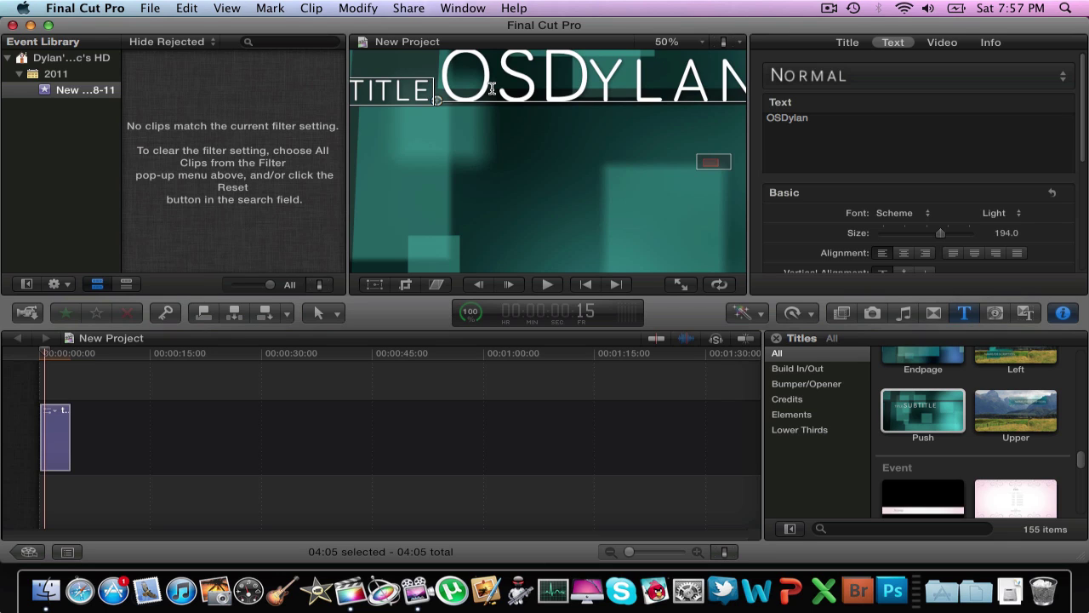
# Step: Change the other title line to 'Youtube' and enlarge it to size 94
pyautogui.doubleClick(406, 96)
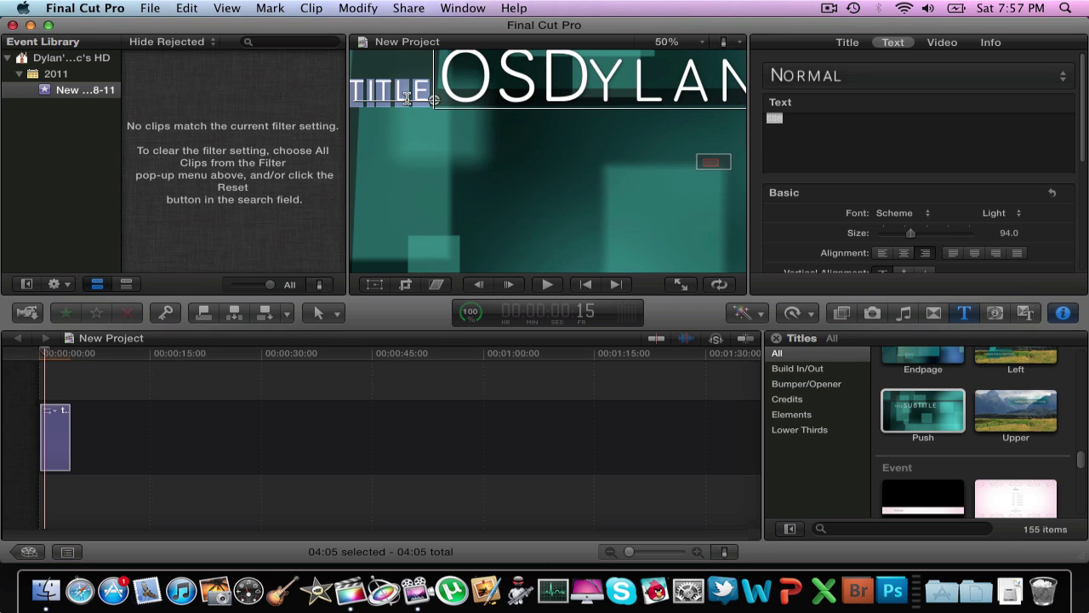
pyautogui.write('TY')
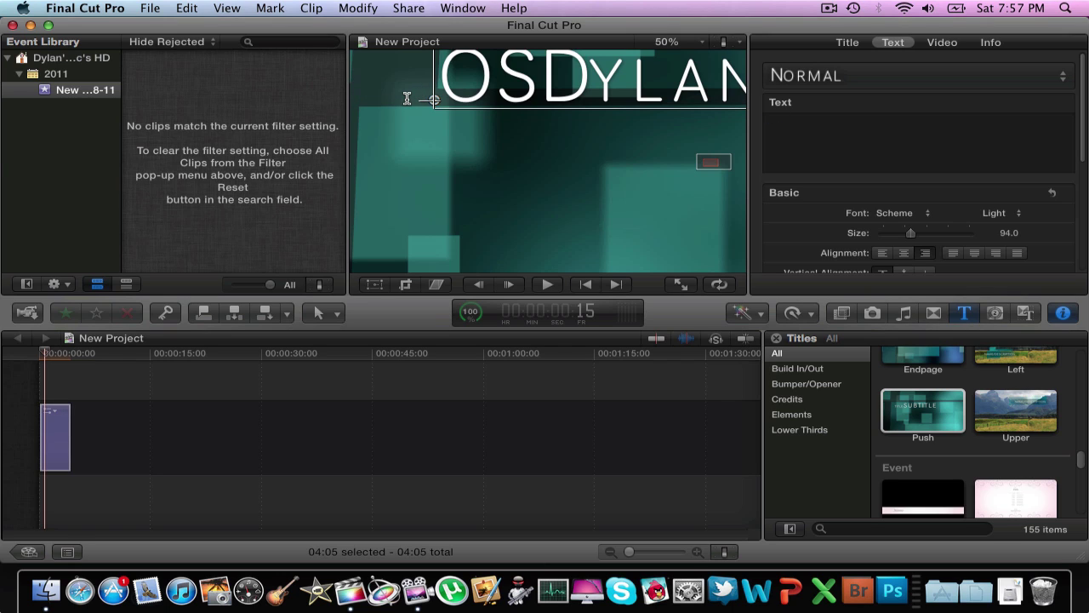
pyautogui.write('Youtbe')
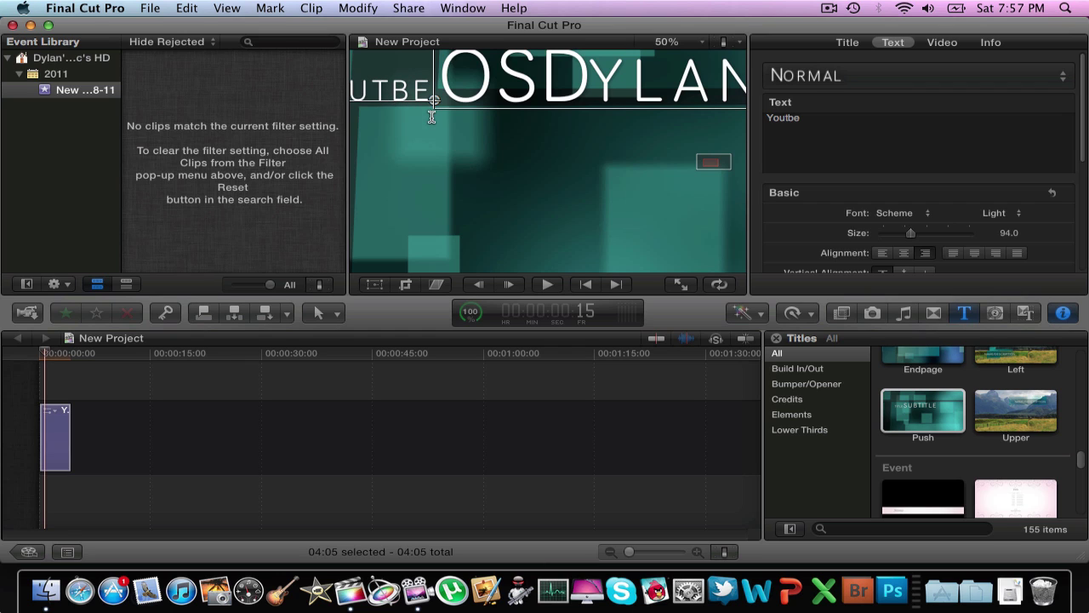
pyautogui.click(713, 164)
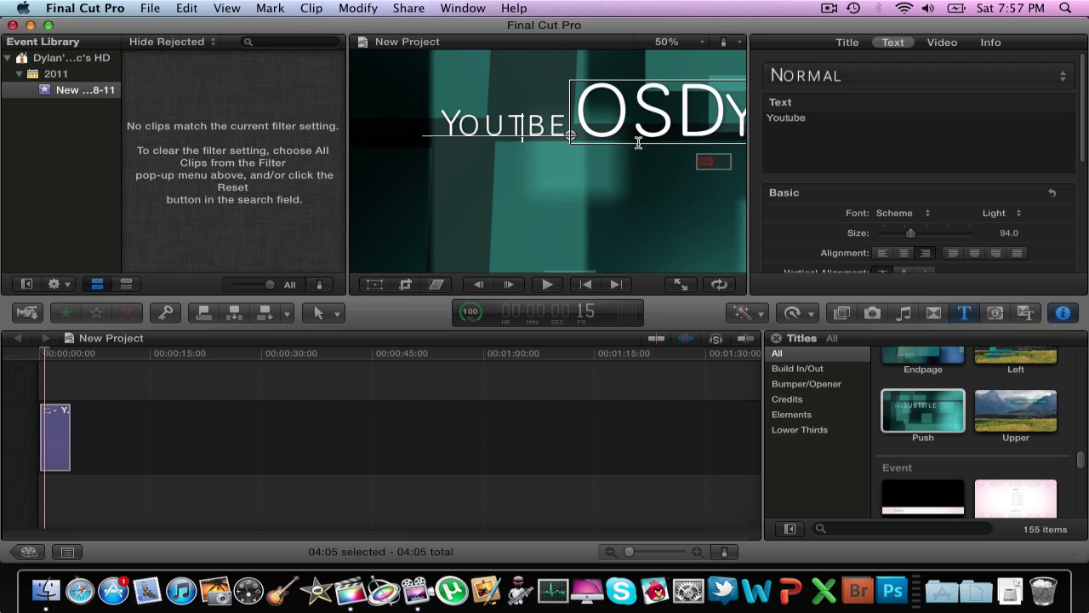
pyautogui.write('u')
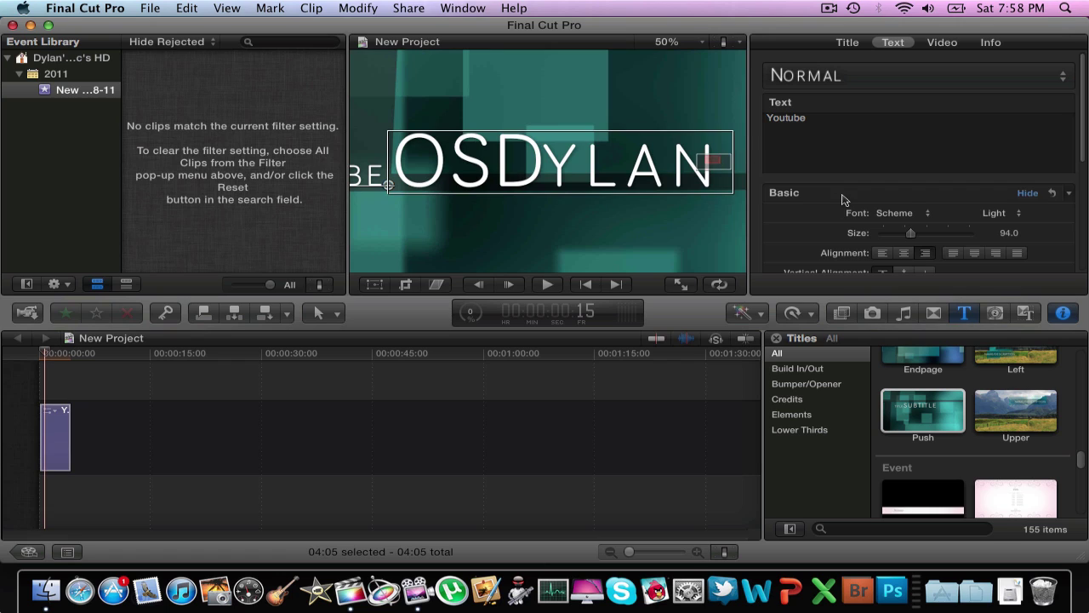
# Step: Shrink the Youtube line to size 35 and try centre, left and right alignment
pyautogui.click(909, 233)
pyautogui.moveTo(910, 239); pyautogui.dragTo(892, 239)
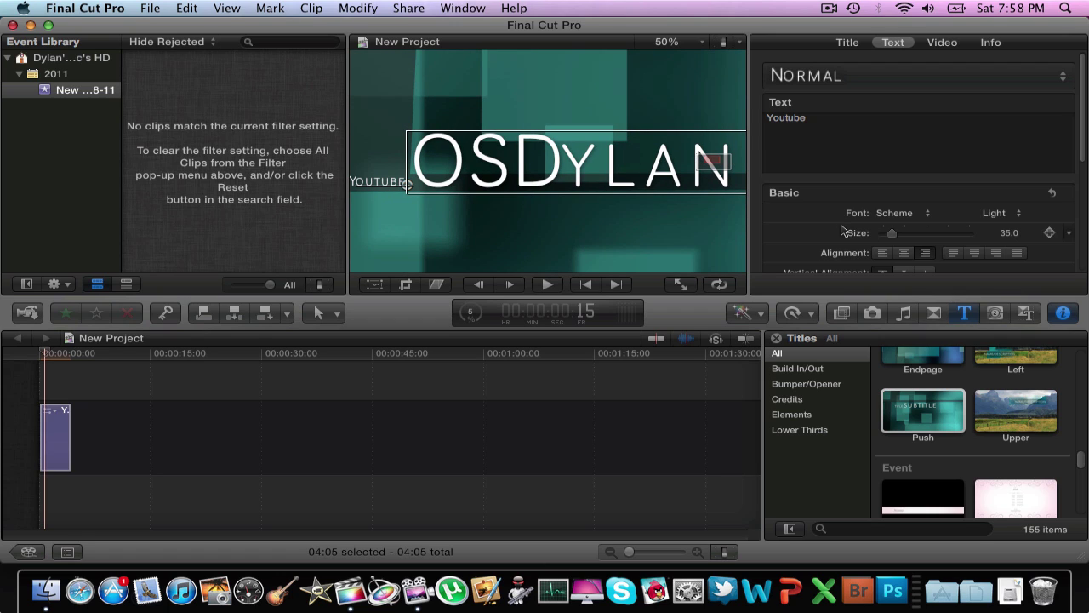
pyautogui.click(905, 254)
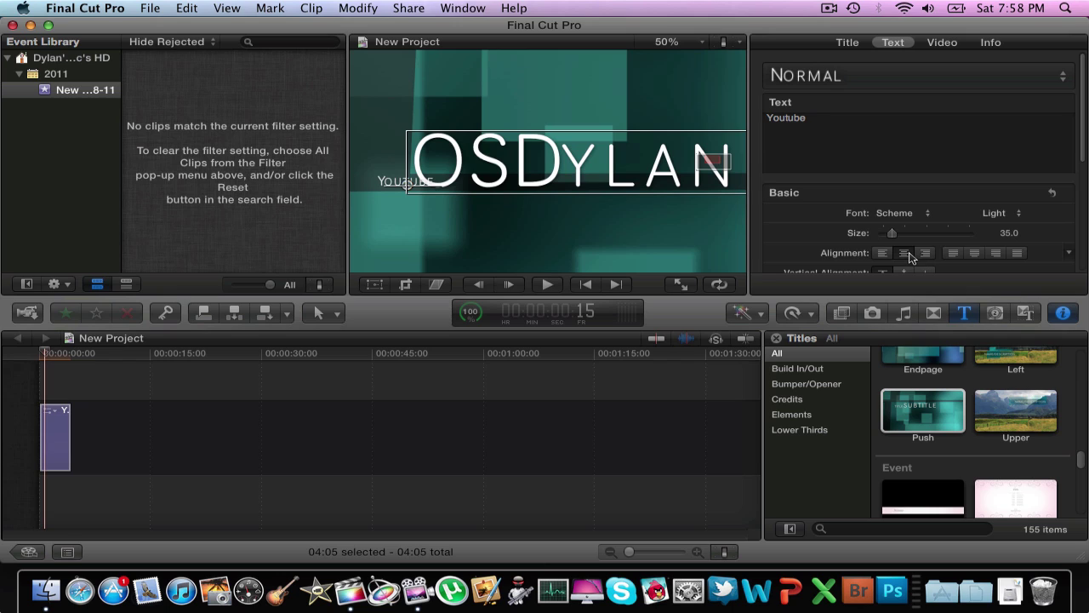
pyautogui.click(885, 256)
pyautogui.click(926, 254)
# Step: Play back the title animation from the project start
pyautogui.click(212, 377)
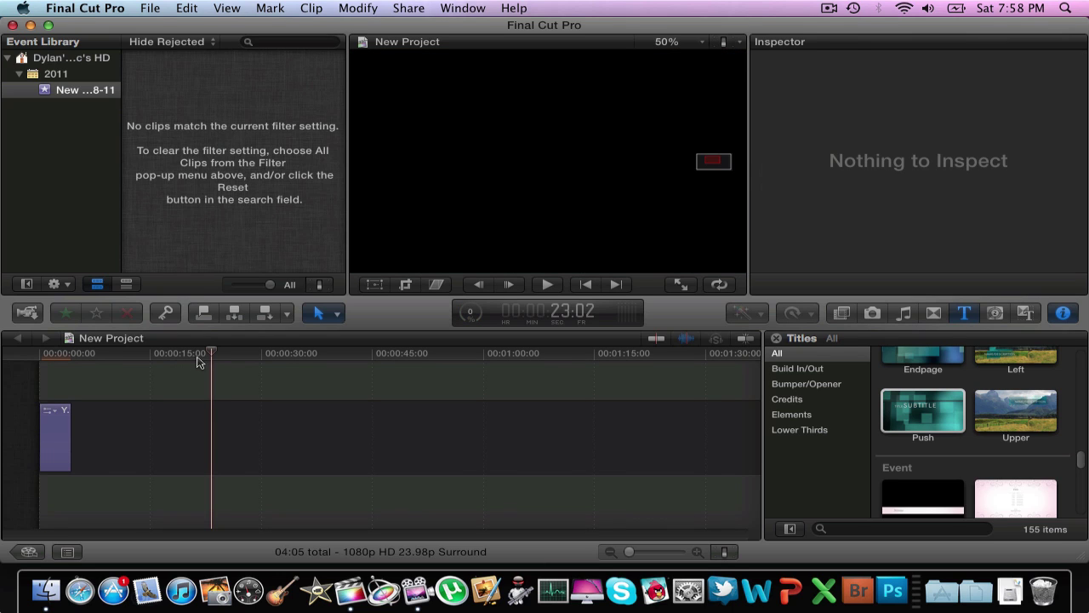
pyautogui.moveTo(213, 353); pyautogui.dragTo(28, 351)
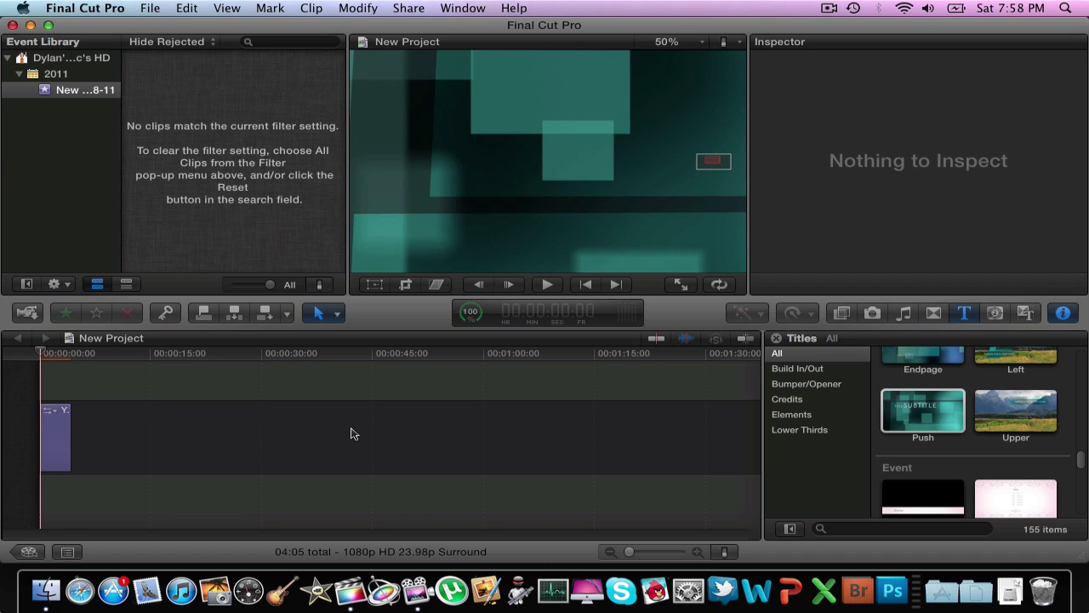
pyautogui.press('space')
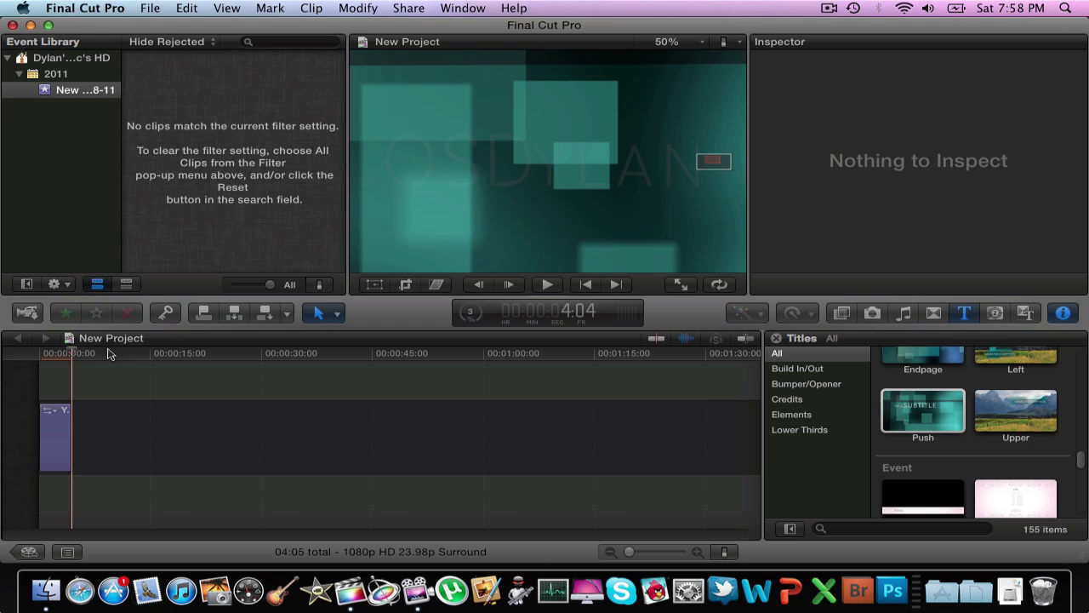
pyautogui.moveTo(75, 356); pyautogui.dragTo(33, 367)
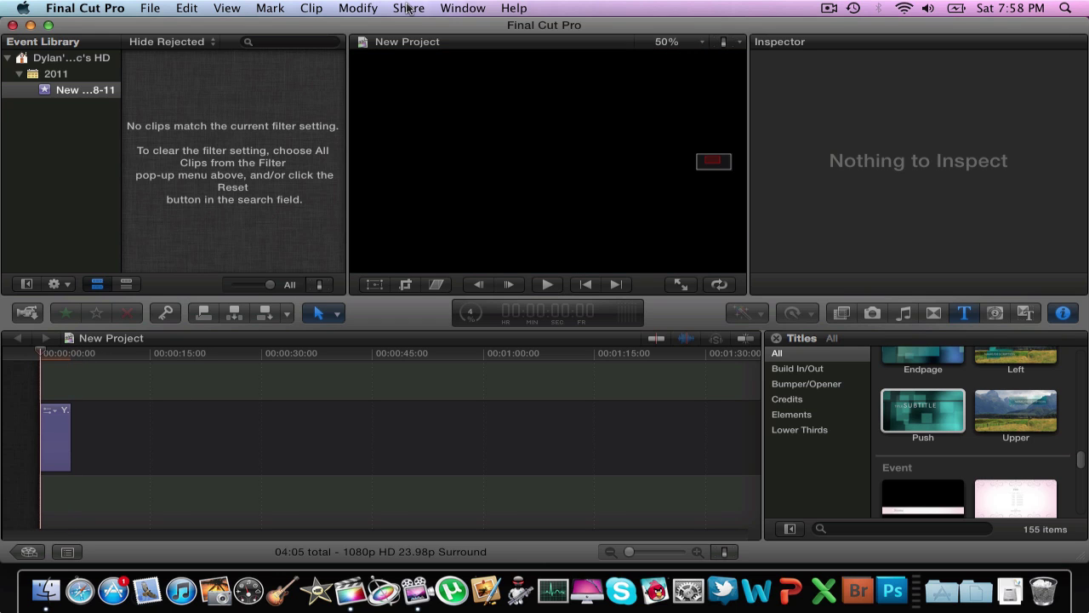
# Step: Render the whole project with Modify > Render All
pyautogui.click(357, 8)
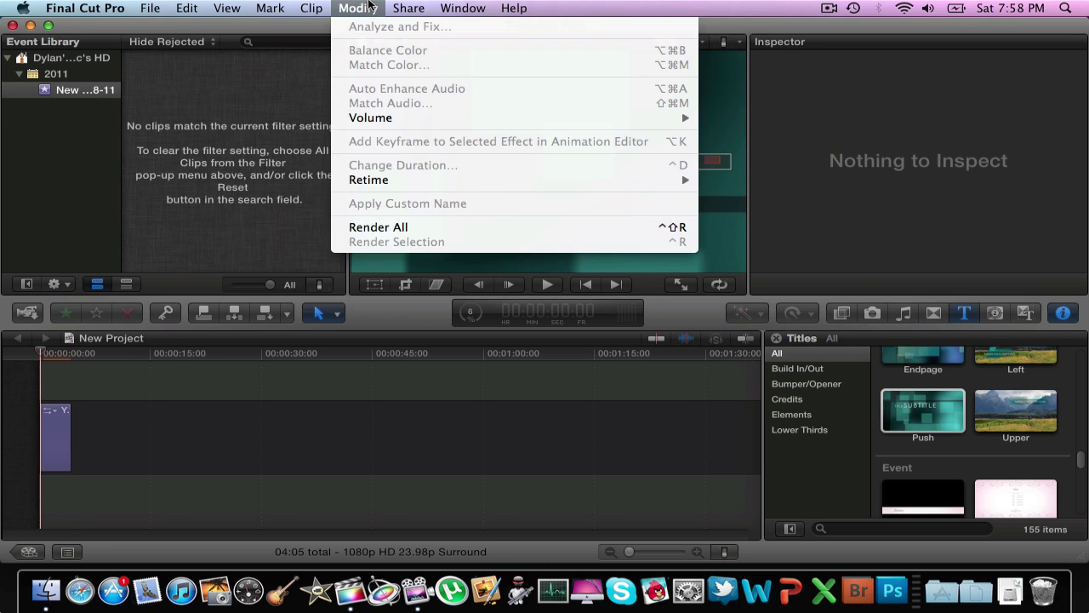
pyautogui.click(417, 222)
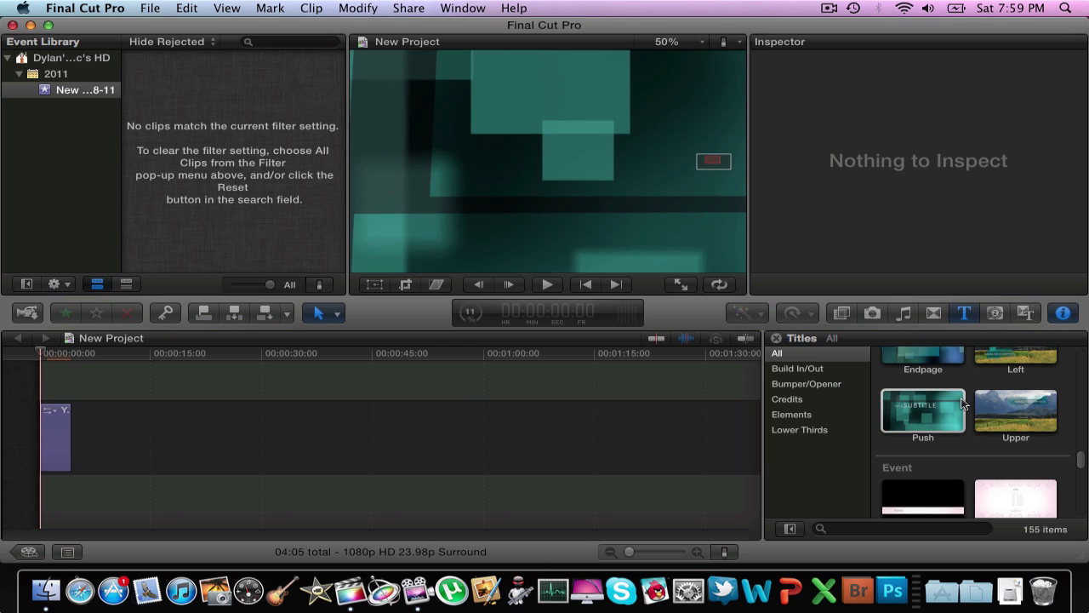
pyautogui.scroll(5, 966, 403)
pyautogui.scroll(10, 963, 404)
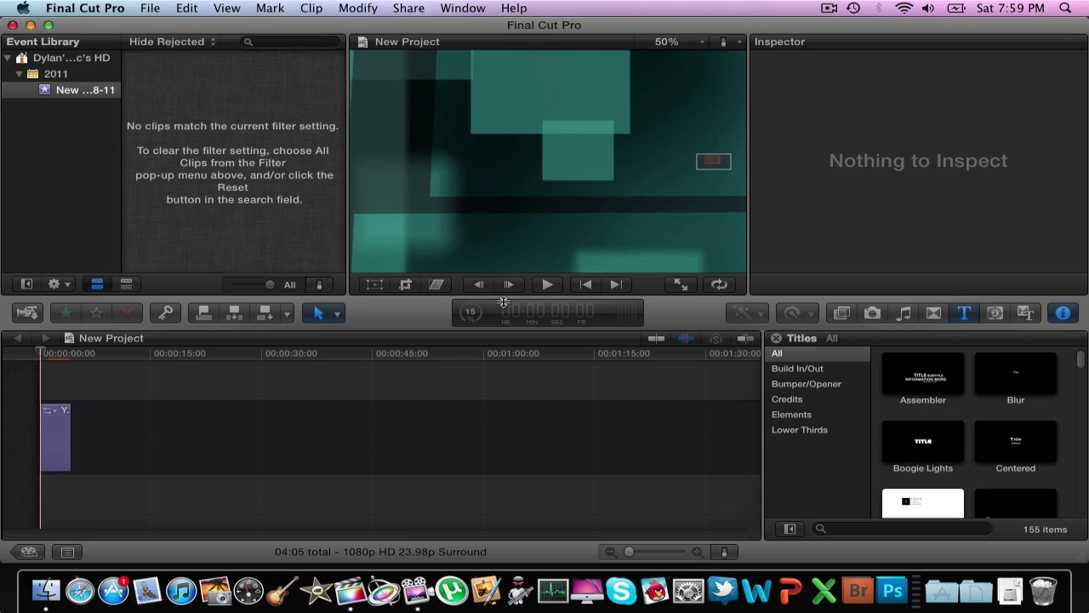
# Step: Delete the Push clip and put a selected Assembler title at the timeline start
pyautogui.click(61, 438)
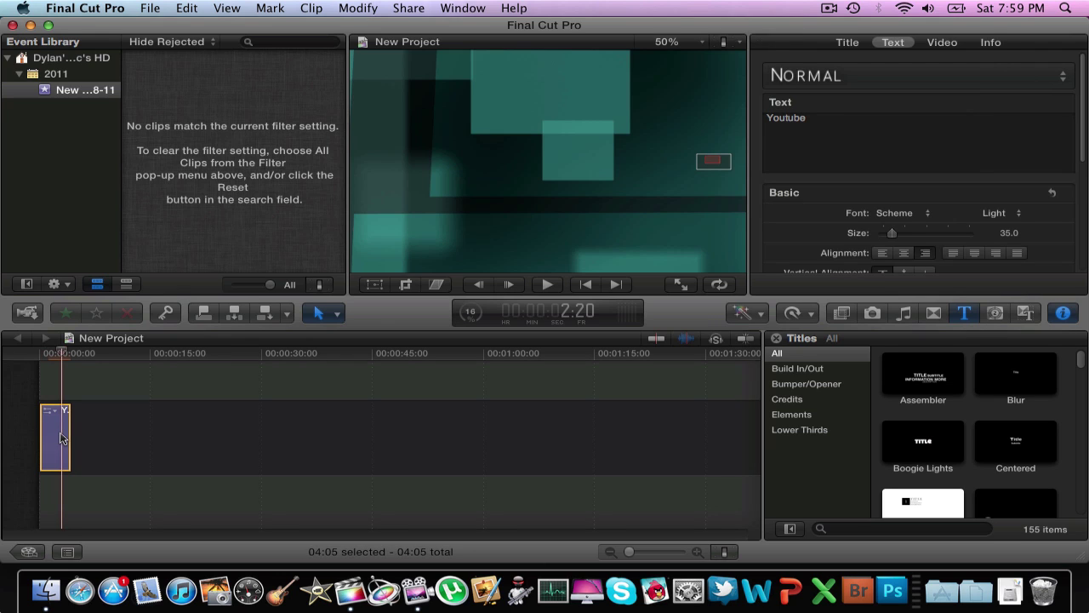
pyautogui.press('Delete')
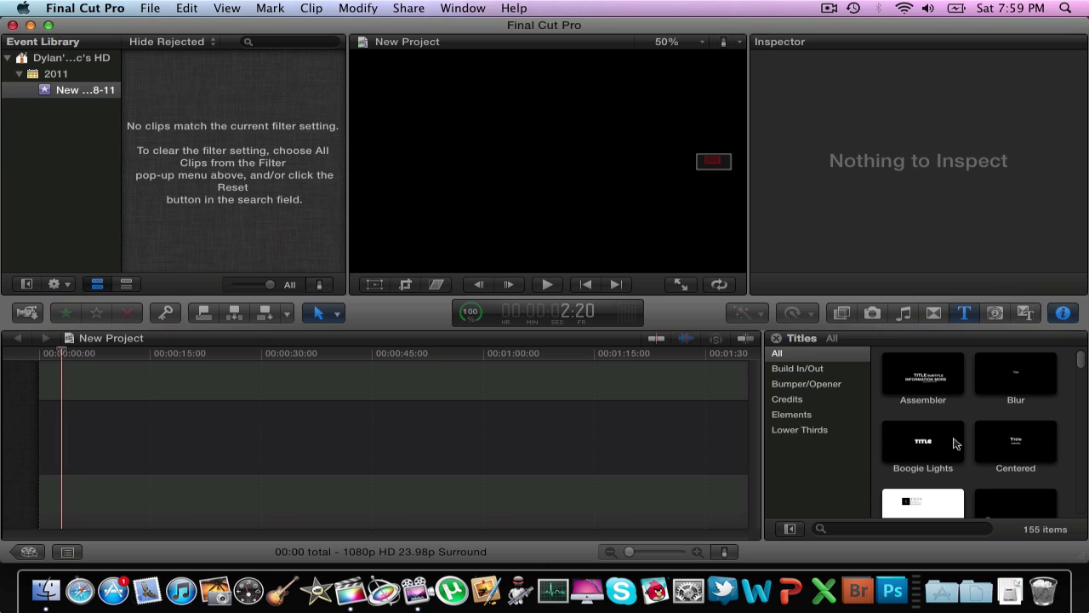
pyautogui.moveTo(941, 375); pyautogui.dragTo(36, 438)
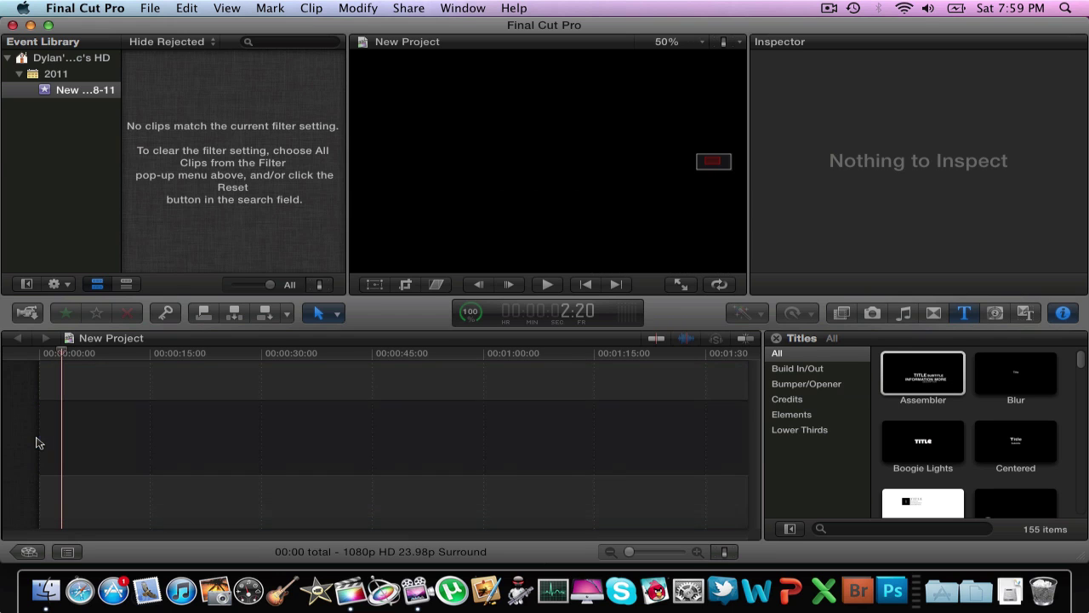
pyautogui.moveTo(919, 375); pyautogui.dragTo(115, 440)
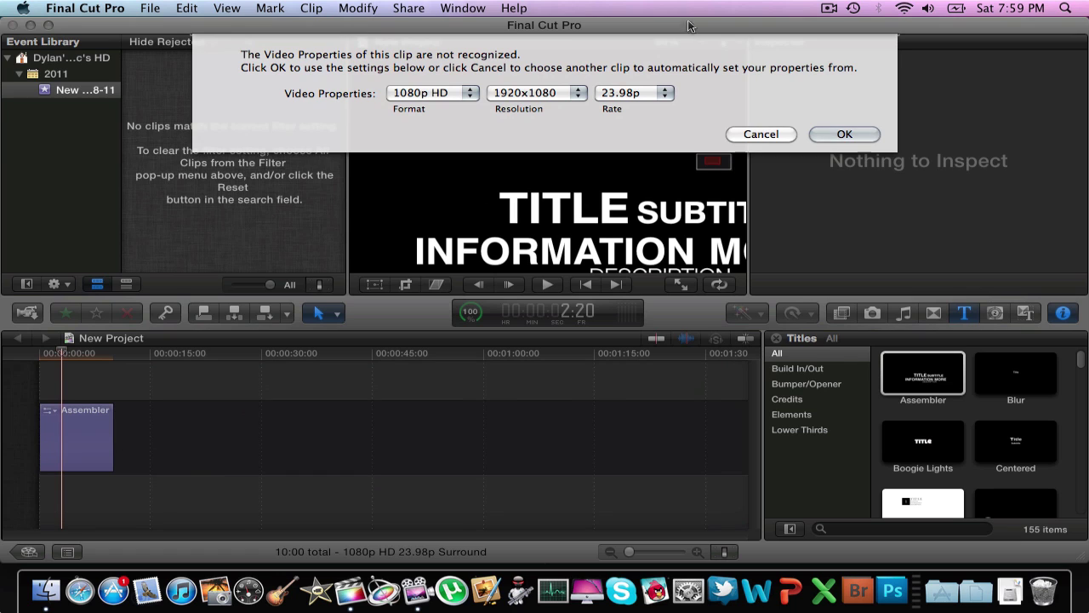
pyautogui.click(722, 162)
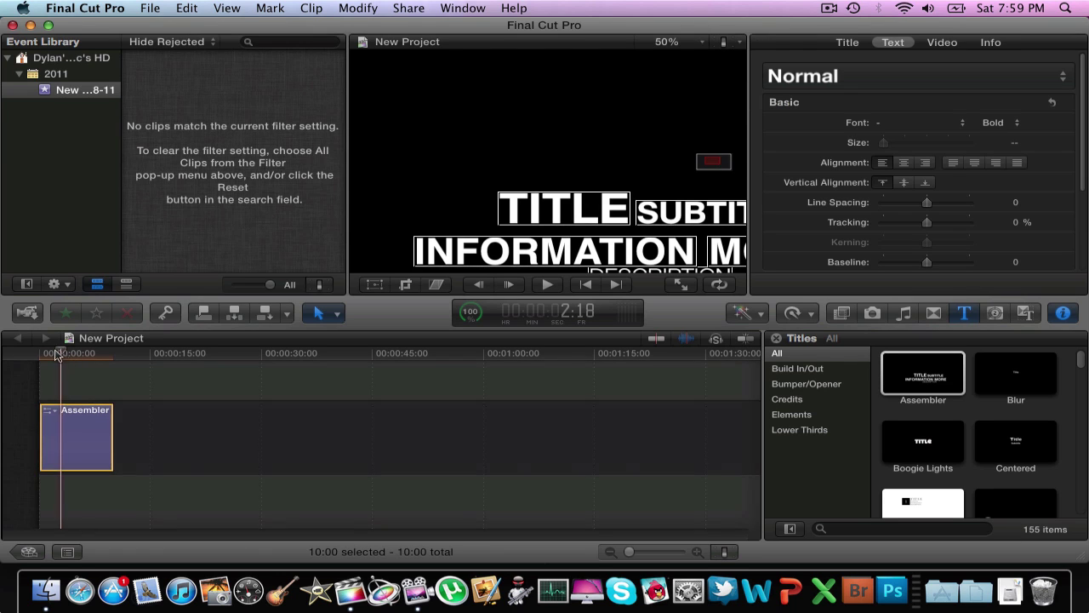
# Step: Replace the Assembler's TITLE placeholder with the typed text 'aweljbgal'
pyautogui.moveTo(56, 354)
pyautogui.mouseDown()
pyautogui.moveTo(39, 355)
pyautogui.moveTo(76, 353)
pyautogui.mouseUp()
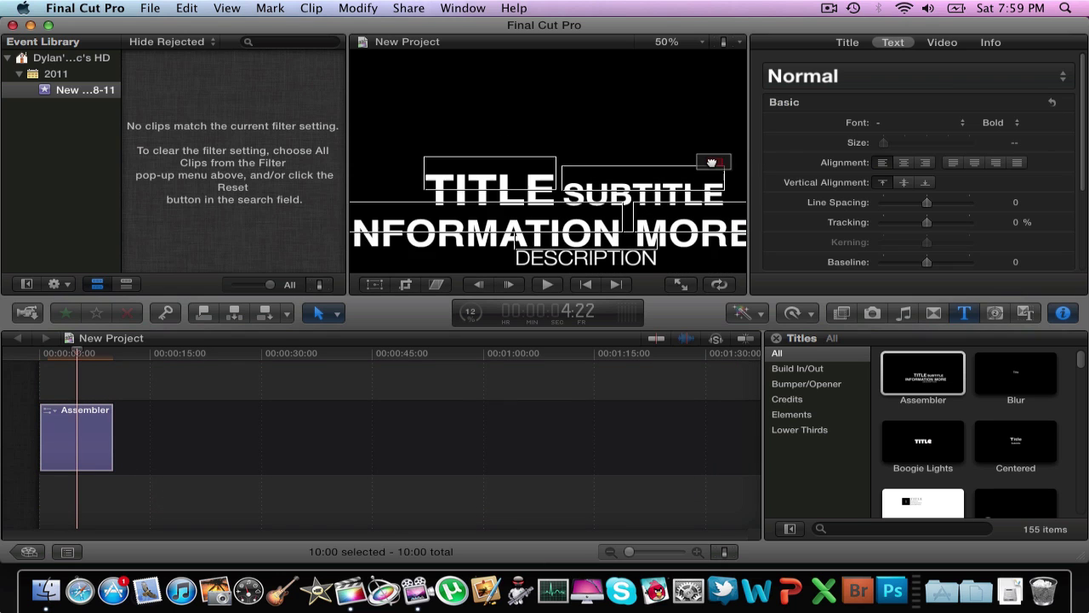
pyautogui.doubleClick(491, 162)
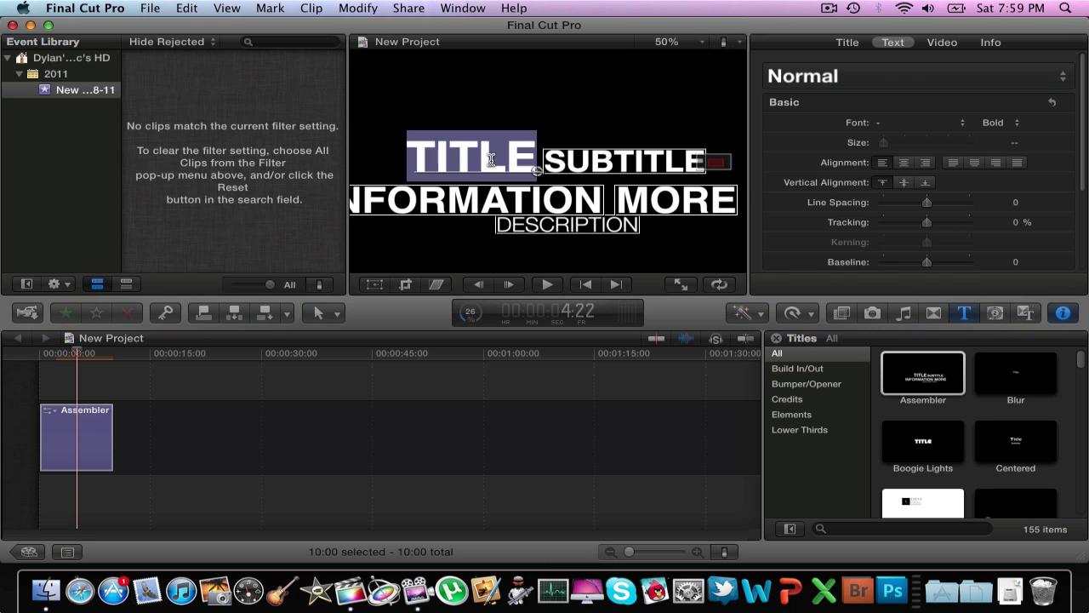
pyautogui.press('BackSpace')
pyautogui.write('aweljbgaljdsbg')
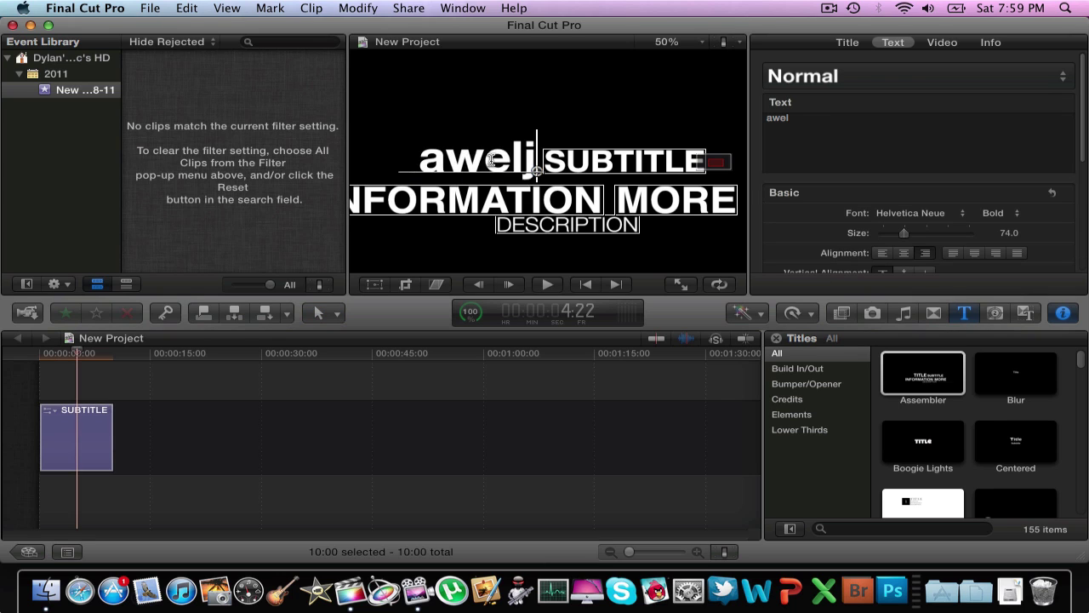
pyautogui.press('BackSpace')
pyautogui.press('BackSpace')
pyautogui.press('BackSpace')
pyautogui.press('BackSpace')
pyautogui.press('BackSpace')
pyautogui.press('BackSpace')
pyautogui.press('BackSpace')
pyautogui.press('BackSpace')
pyautogui.press('BackSpace')
pyautogui.press('BackSpace')
pyautogui.press('BackSpace')
pyautogui.press('BackSpace')
pyautogui.press('BackSpace')
pyautogui.press('BackSpace')
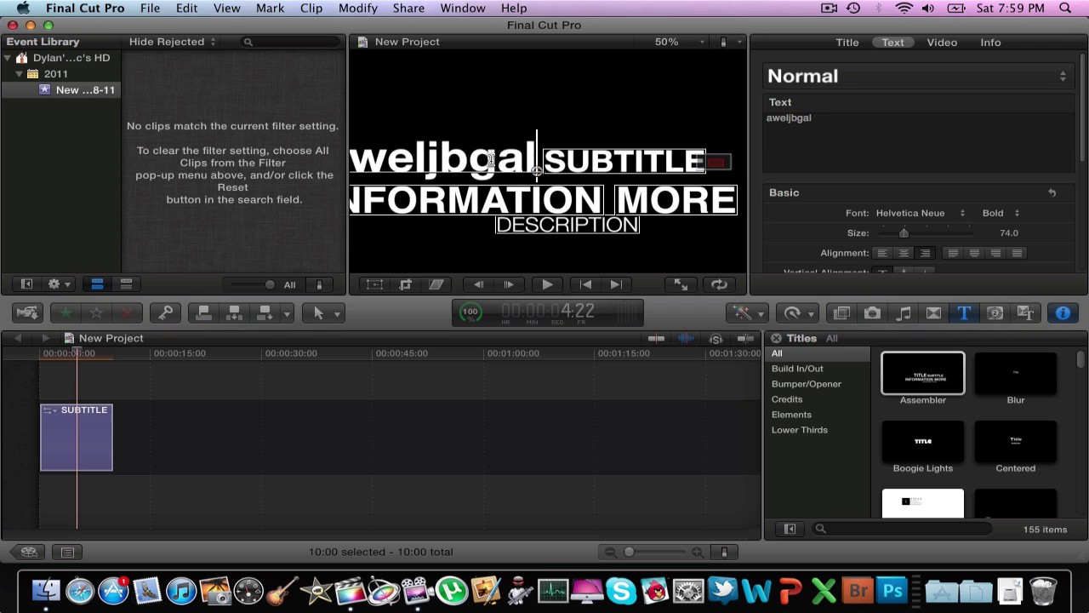